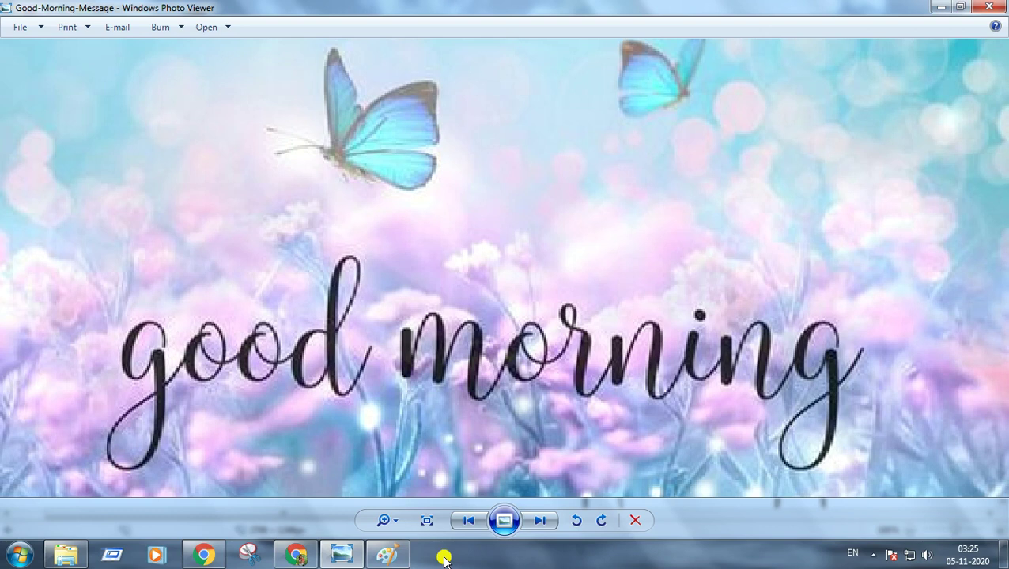
- Bring the Paint drawing of colour stripes and two tree outlines forward and close the colour-scheme warning
{"action": "left_click", "coordinate": [393, 556]}
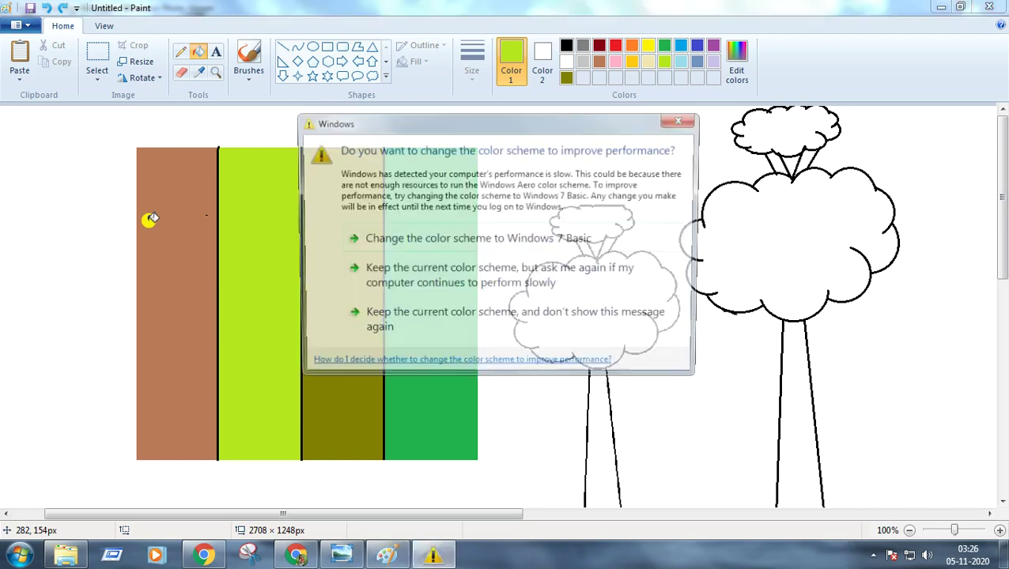
{"action": "left_click", "coordinate": [687, 122]}
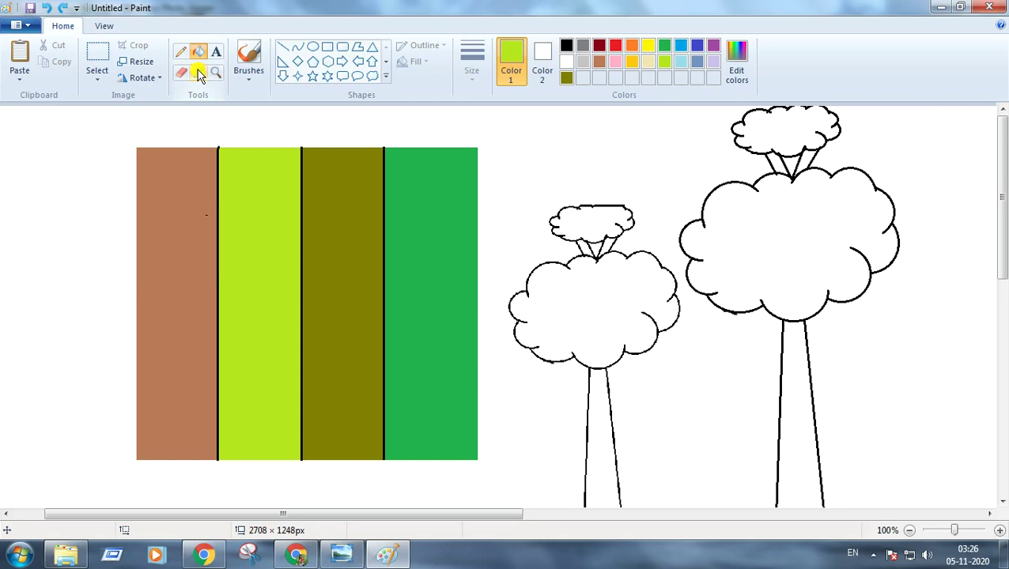
- Sample brown from the left stripe and fill both trunks and the four small branches
{"action": "left_click", "coordinate": [197, 72]}
{"action": "left_click", "coordinate": [199, 194]}
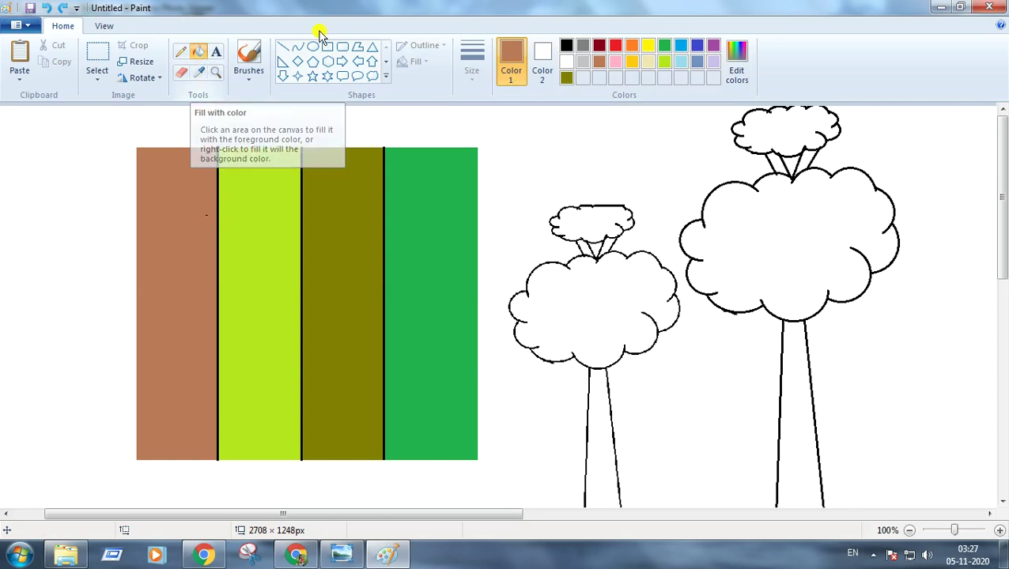
{"action": "left_click", "coordinate": [605, 419]}
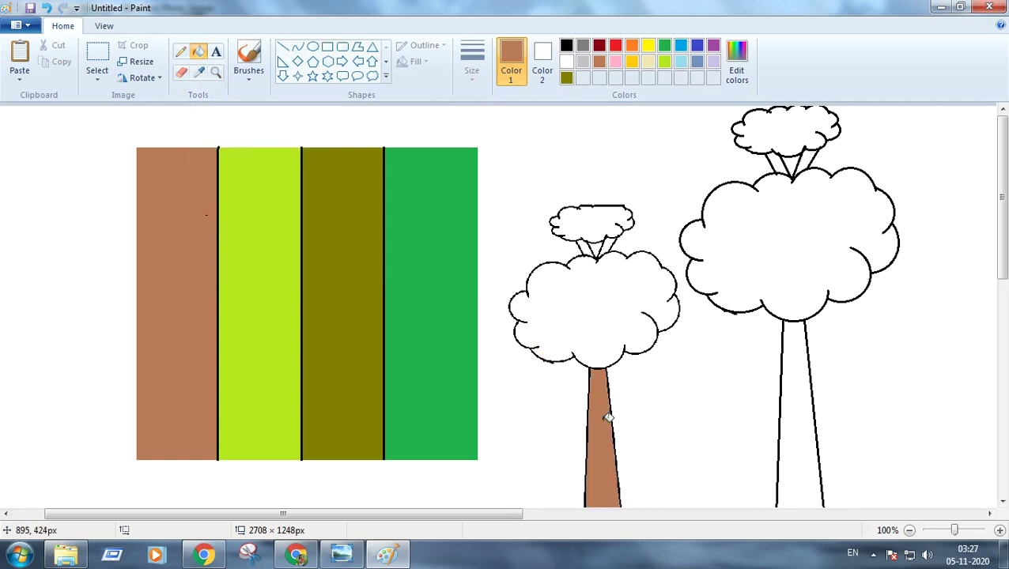
{"action": "left_click", "coordinate": [587, 243]}
{"action": "left_click", "coordinate": [605, 244]}
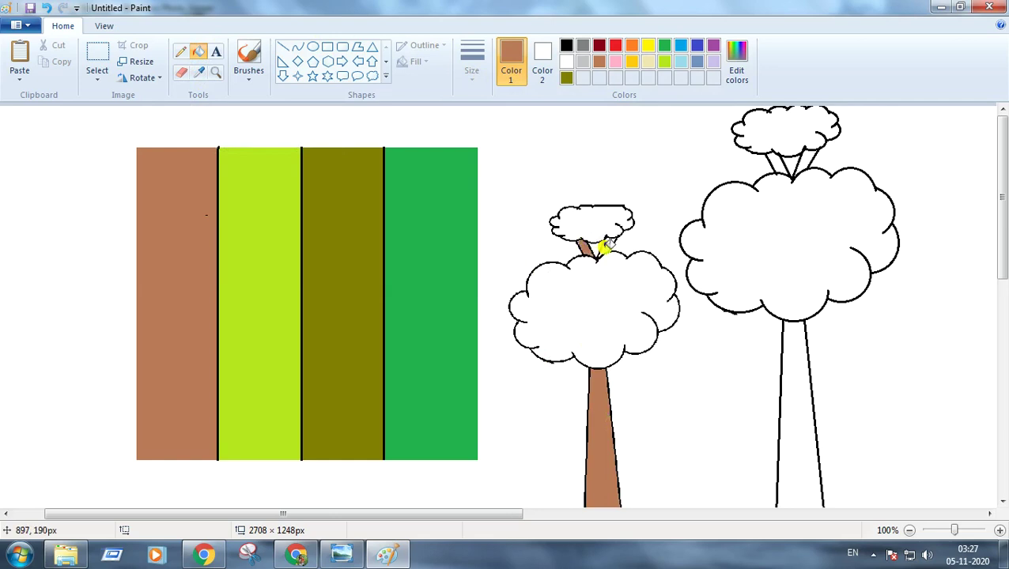
{"action": "left_click", "coordinate": [775, 162]}
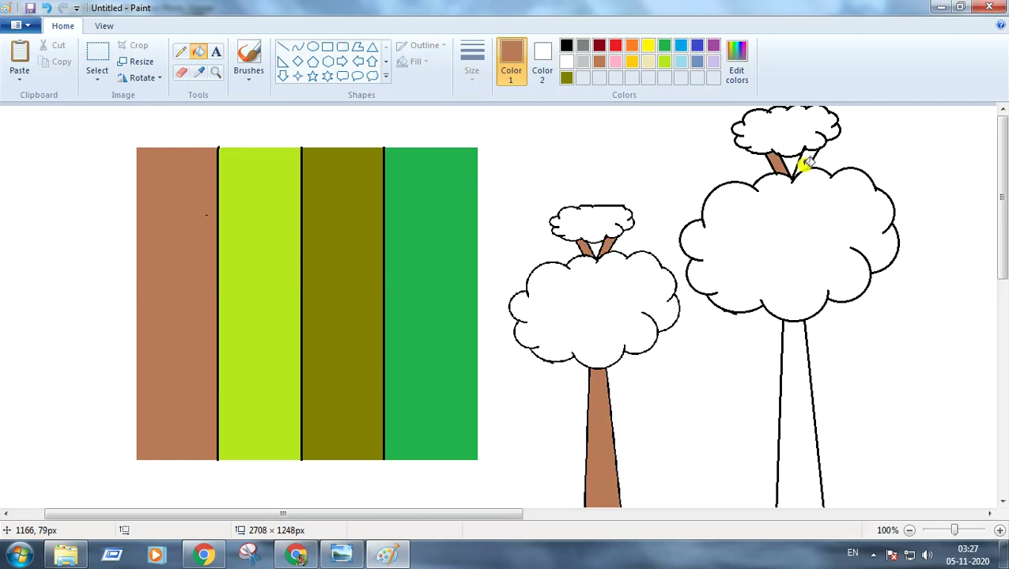
{"action": "left_click", "coordinate": [805, 162]}
{"action": "left_click", "coordinate": [800, 443]}
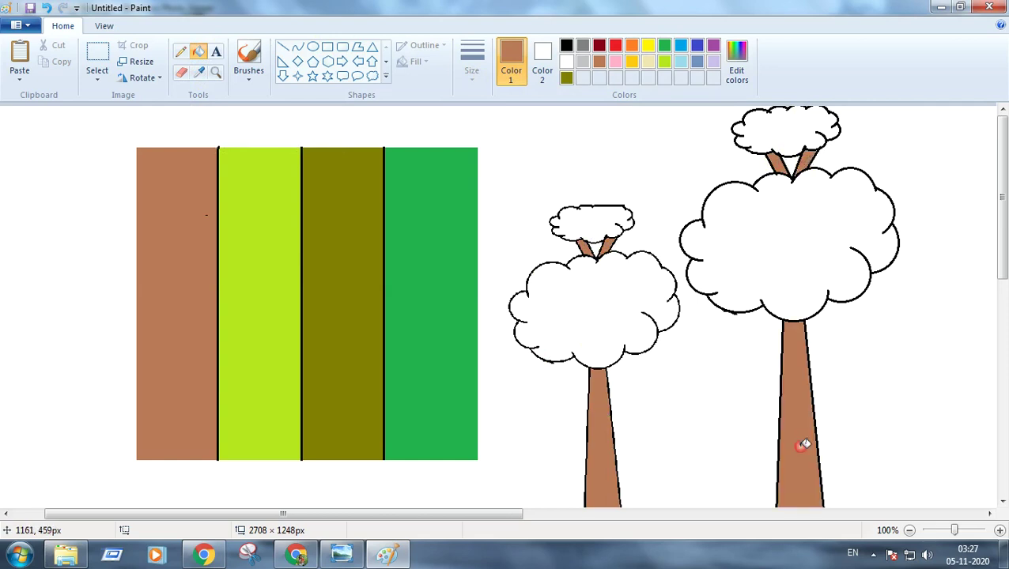
{"action": "left_click", "coordinate": [198, 72]}
- Sample lime green from the second stripe and fill the left tree's small top crown
{"action": "left_click", "coordinate": [198, 73]}
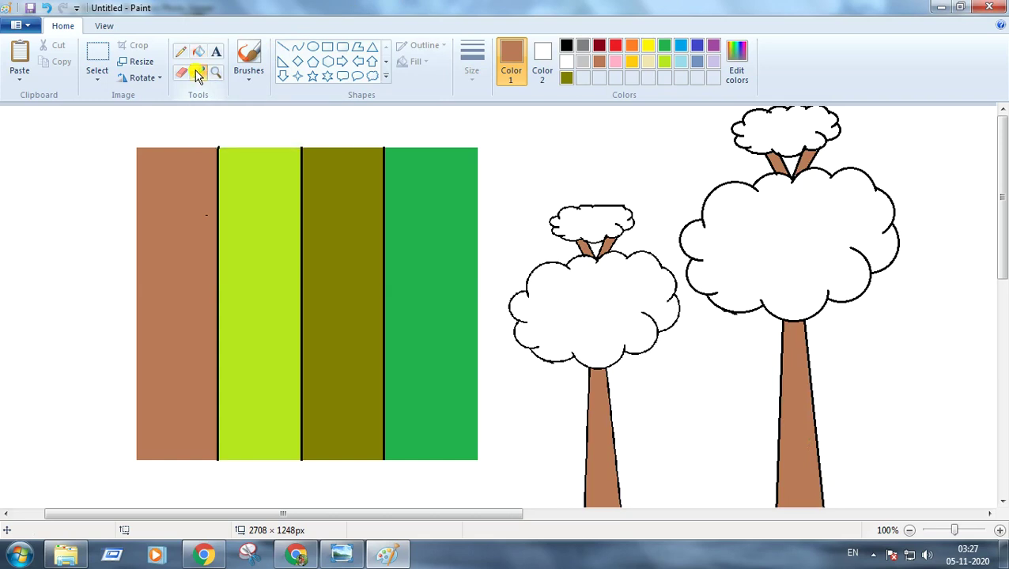
{"action": "left_click", "coordinate": [271, 189]}
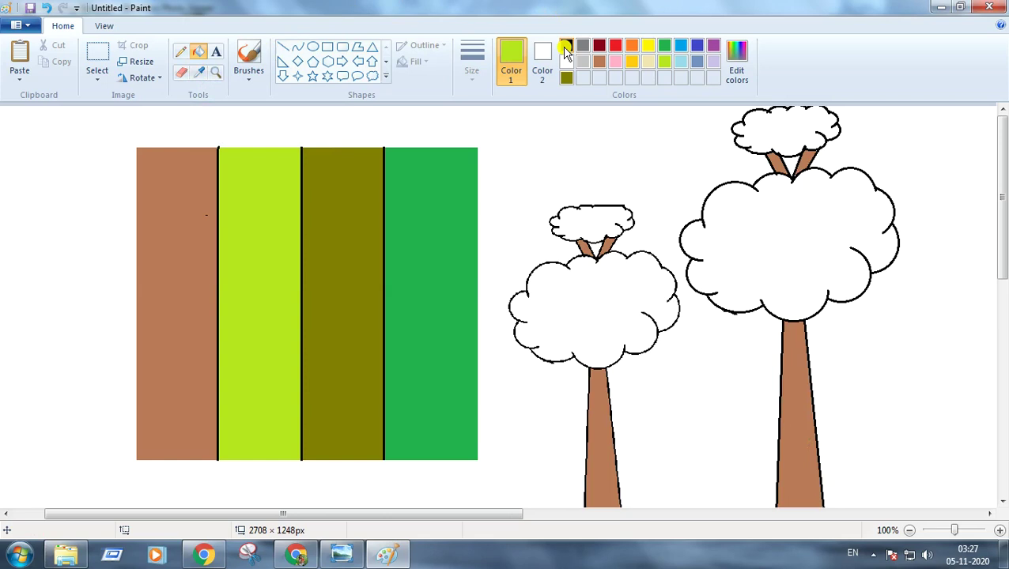
{"action": "left_click", "coordinate": [512, 87]}
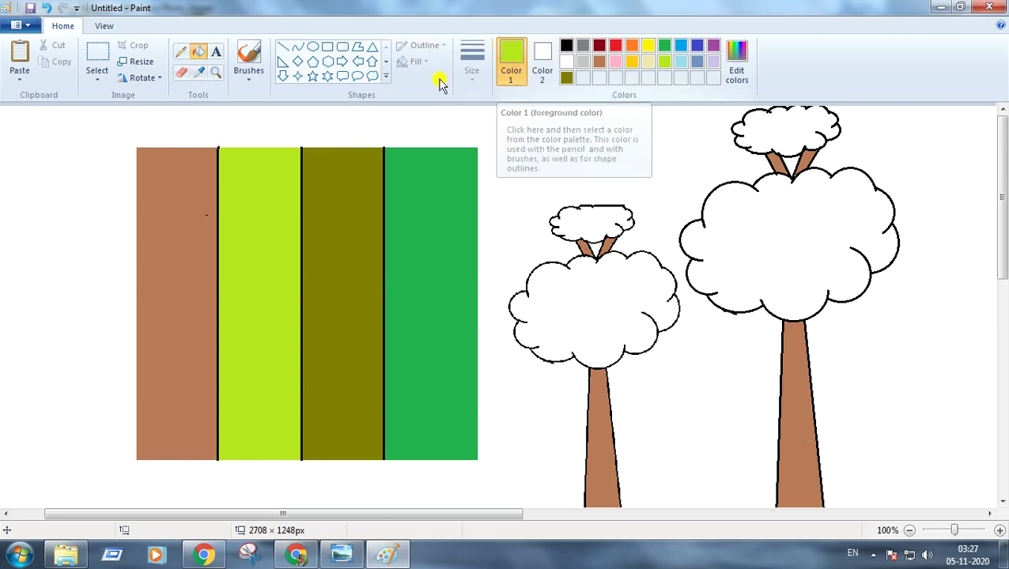
{"action": "left_click", "coordinate": [597, 217]}
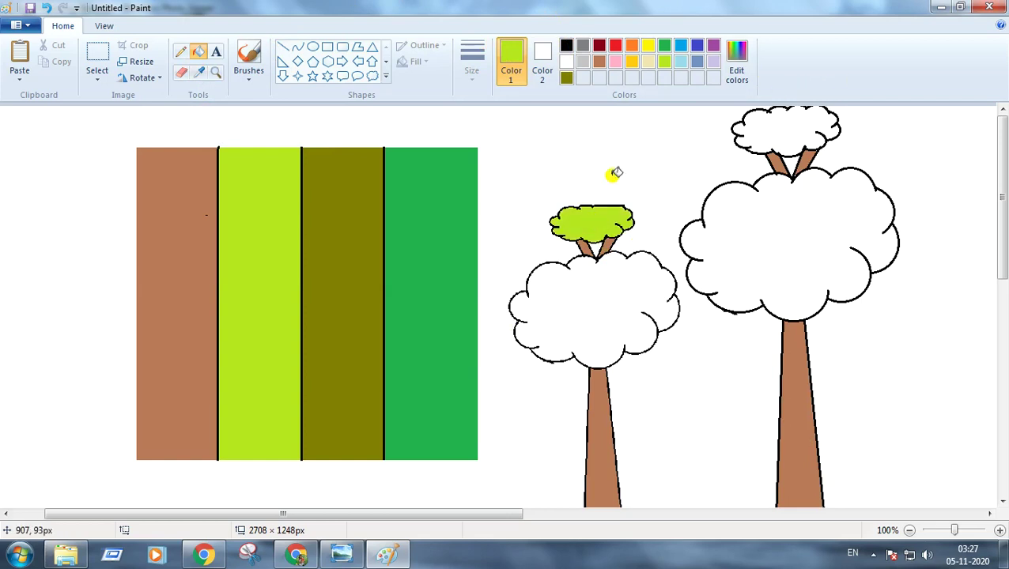
- Sample green from the rightmost stripe and fill the left tree's large crown
{"action": "left_click", "coordinate": [198, 72]}
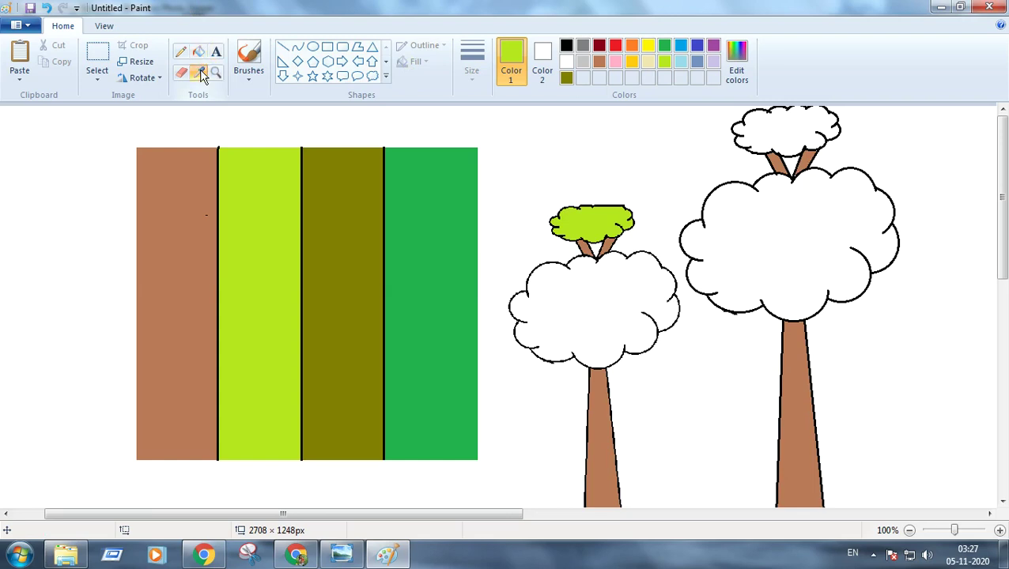
{"action": "left_click", "coordinate": [407, 186]}
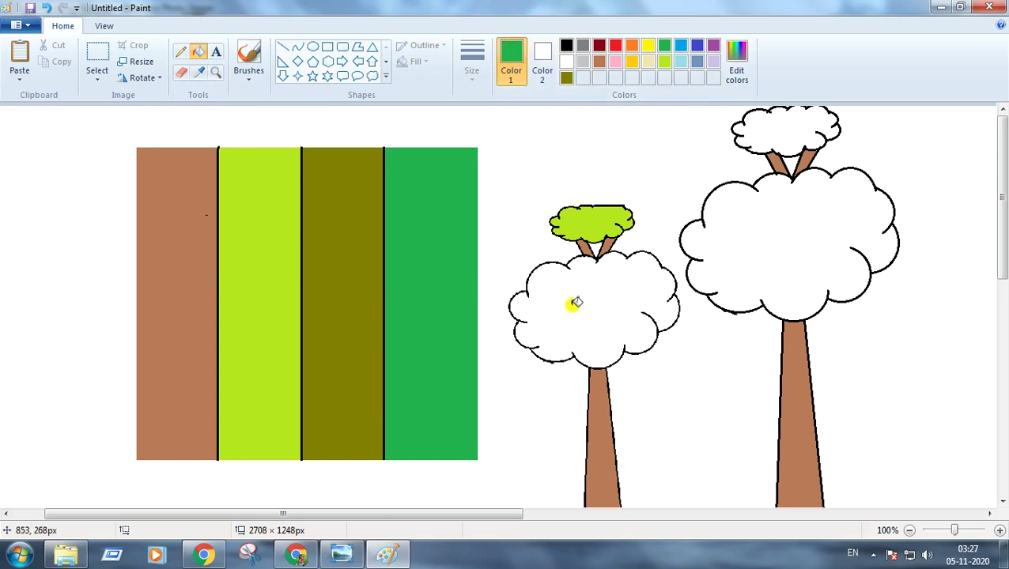
{"action": "left_click", "coordinate": [613, 294]}
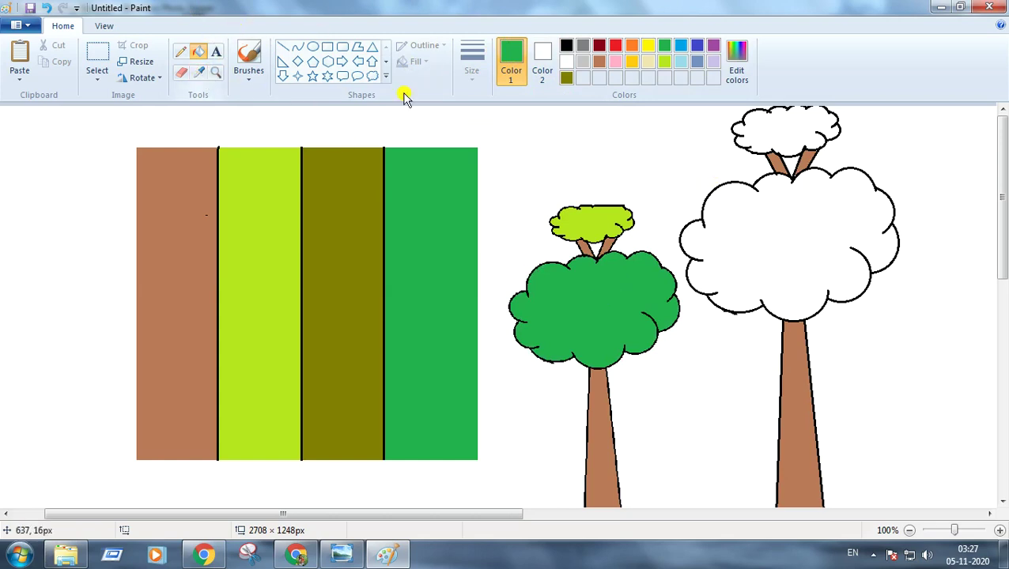
- Sample olive from the third stripe and fill the right tree's large crown
{"action": "left_click", "coordinate": [202, 73]}
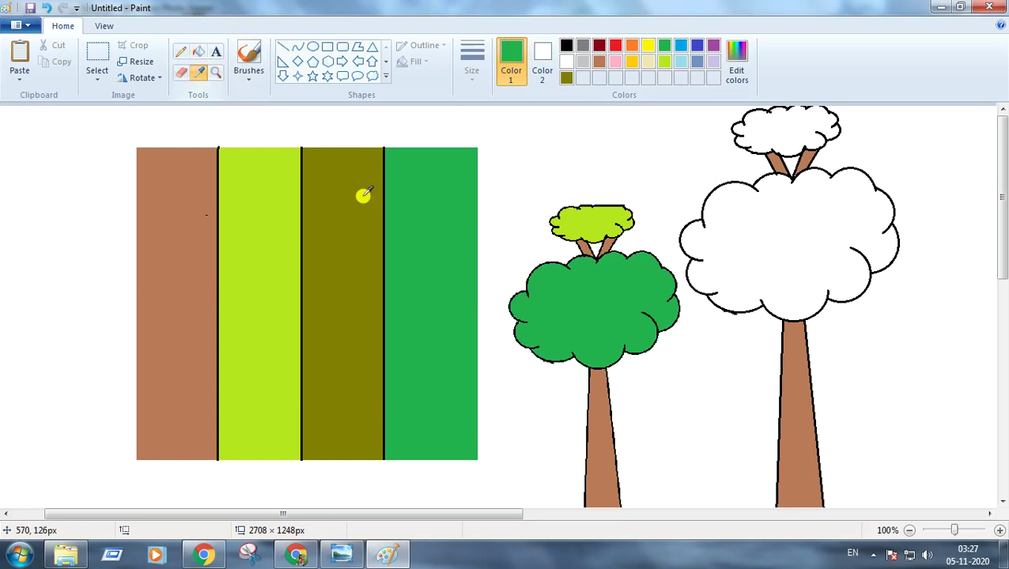
{"action": "left_click", "coordinate": [362, 219]}
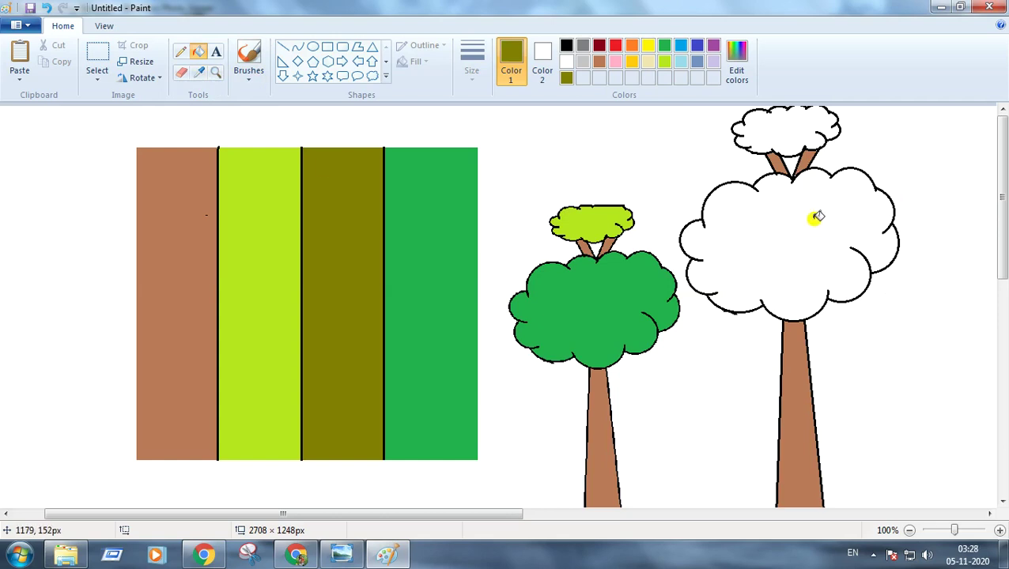
{"action": "left_click", "coordinate": [816, 217]}
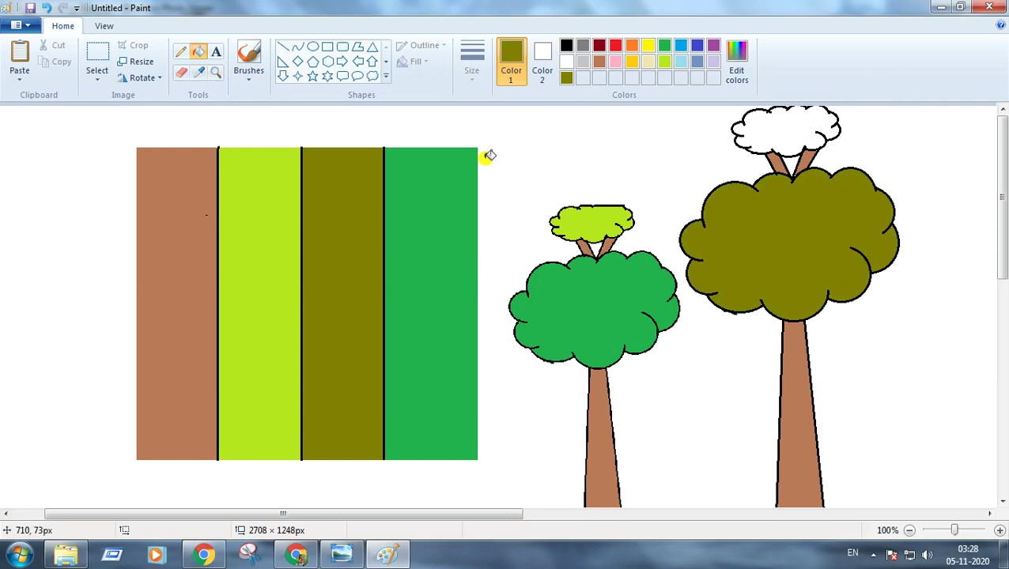
- Sample lime green from the second stripe and fill the right tree's small top crown
{"action": "left_click", "coordinate": [199, 72]}
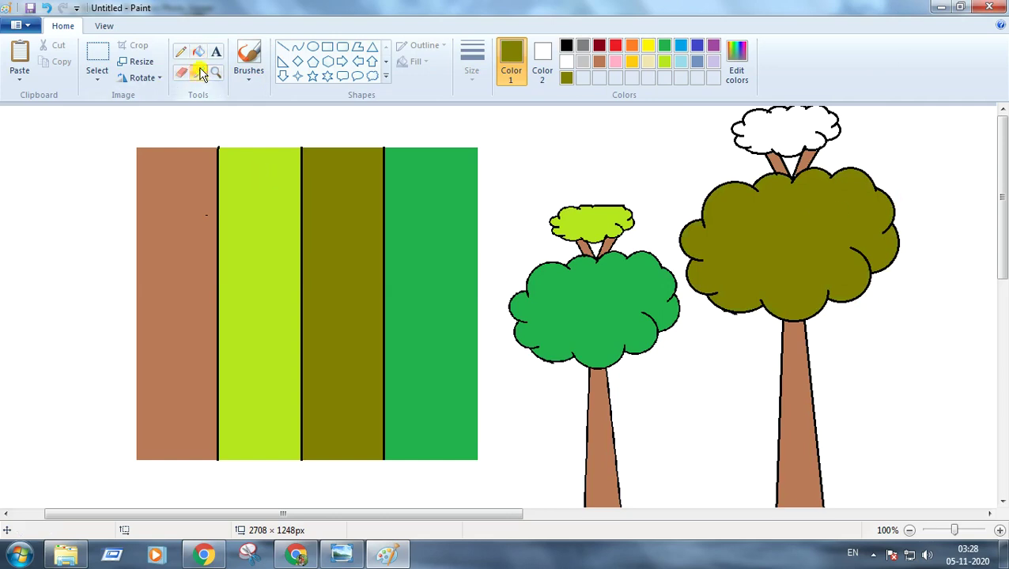
{"action": "left_click", "coordinate": [265, 174]}
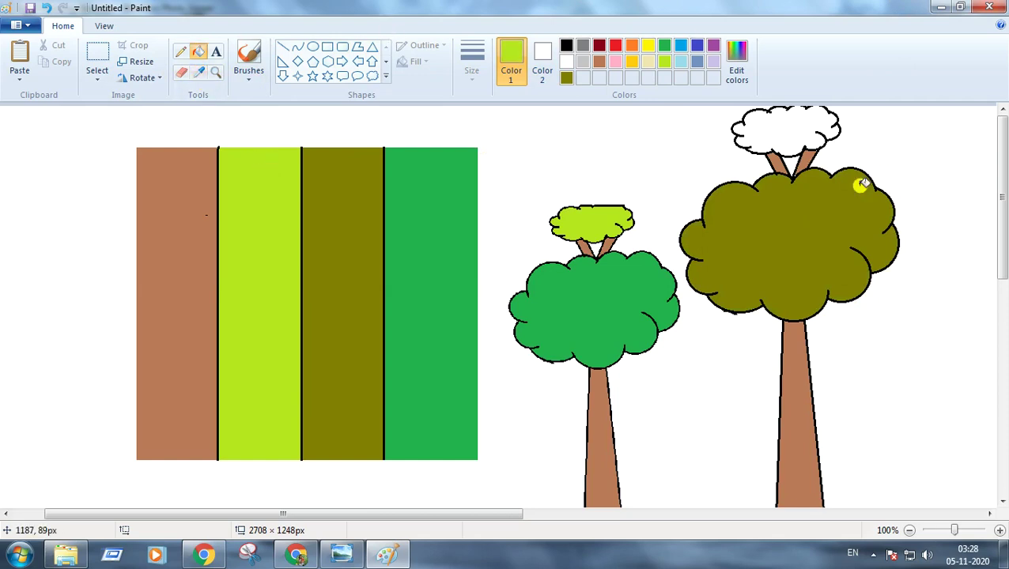
{"action": "left_click", "coordinate": [798, 123]}
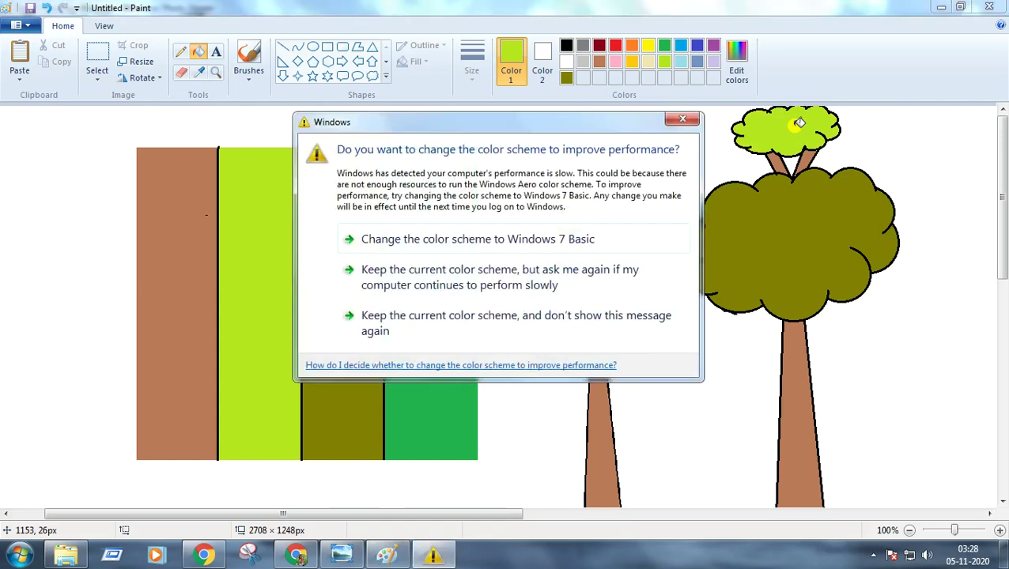
- Close the Windows colour-scheme warning covering the finished trees
{"action": "left_click", "coordinate": [683, 119]}
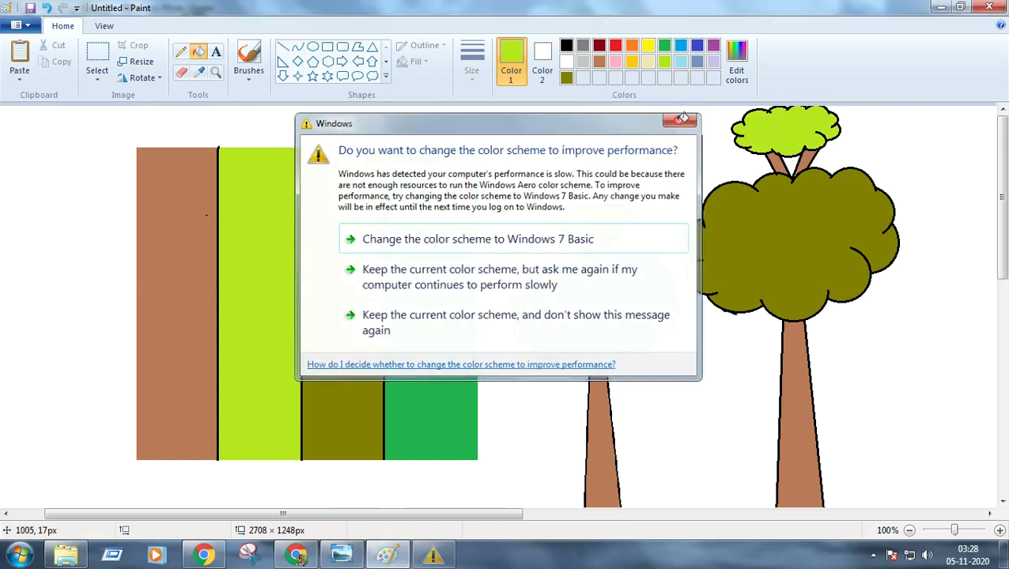